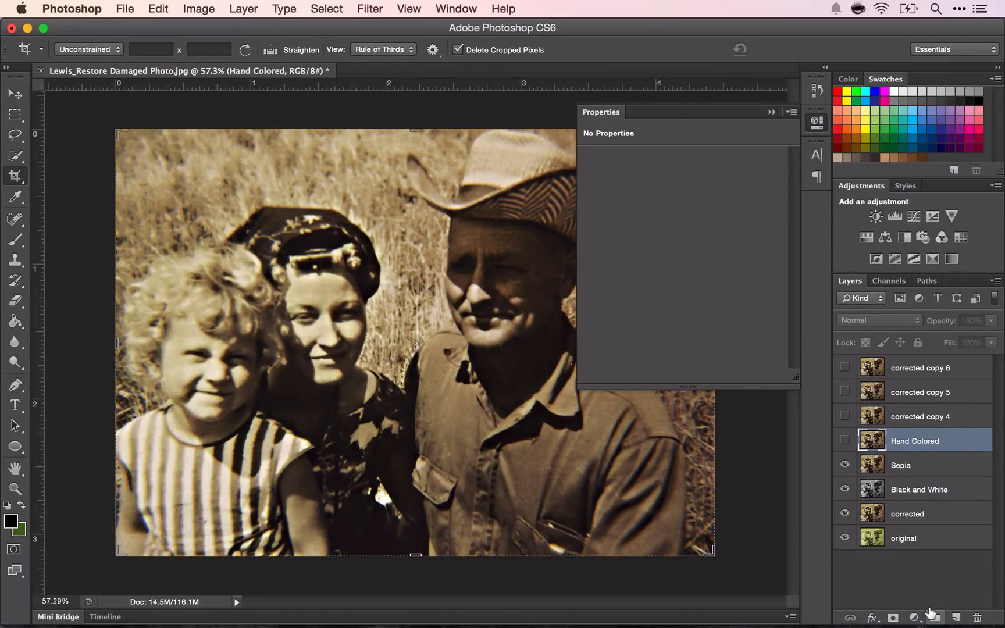
Put the Hand Colored layer into a new group named "Hand Colored" and make the layer visible.
{"action": "left_click", "coordinate": [933, 614]}
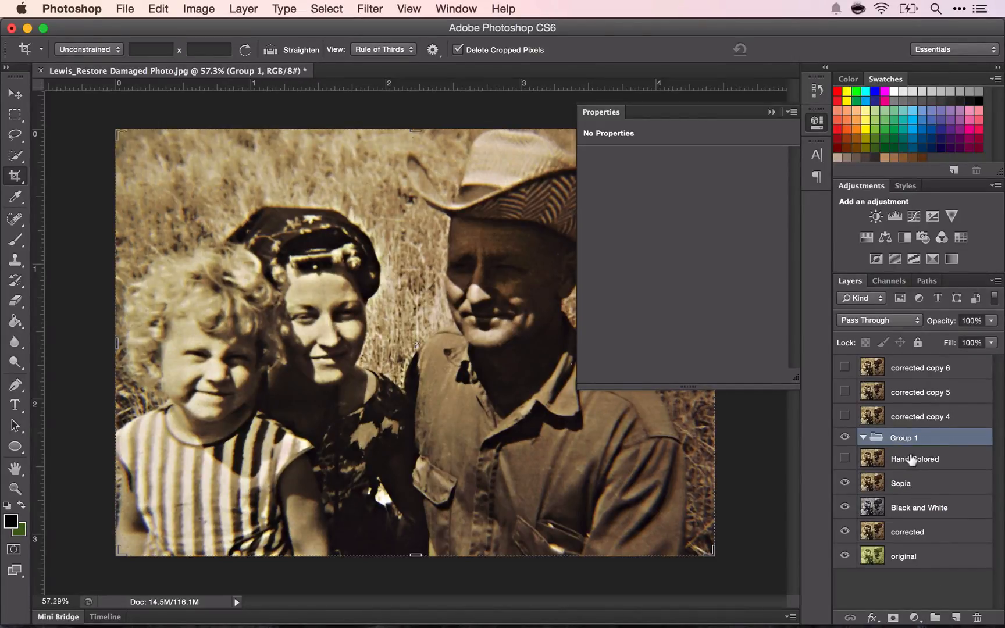
{"action": "left_click_drag", "start_coordinate": [911, 459], "coordinate": [907, 440]}
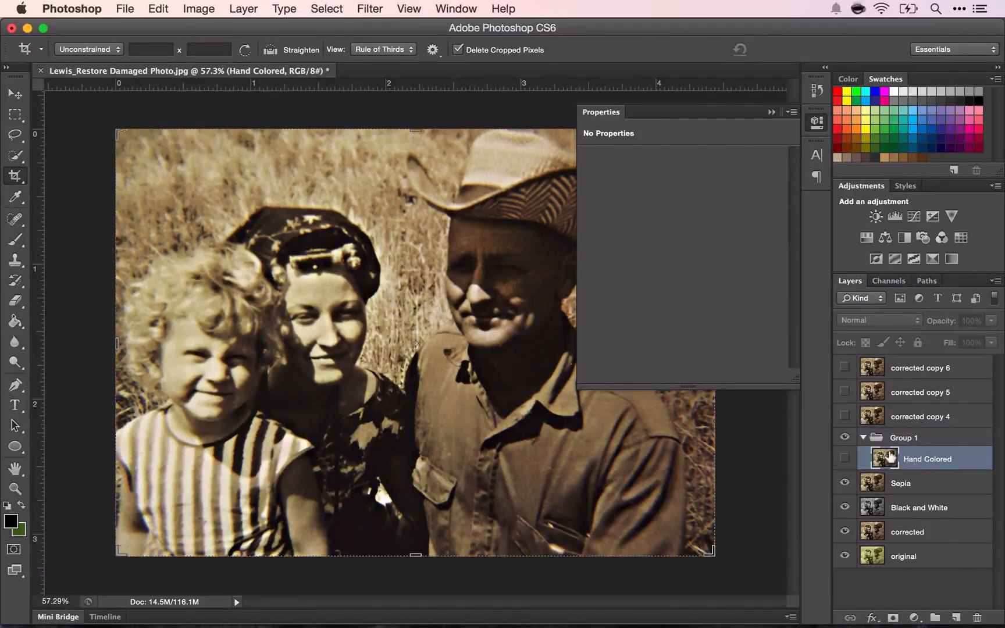
{"action": "double_click", "coordinate": [900, 437]}
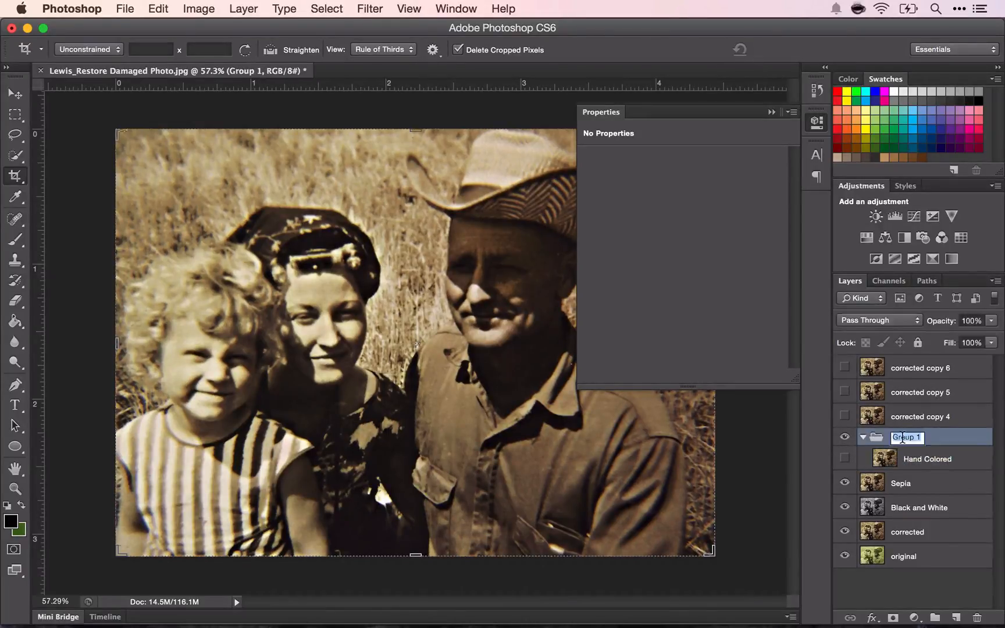
{"action": "type", "text": "Hand Colored"}
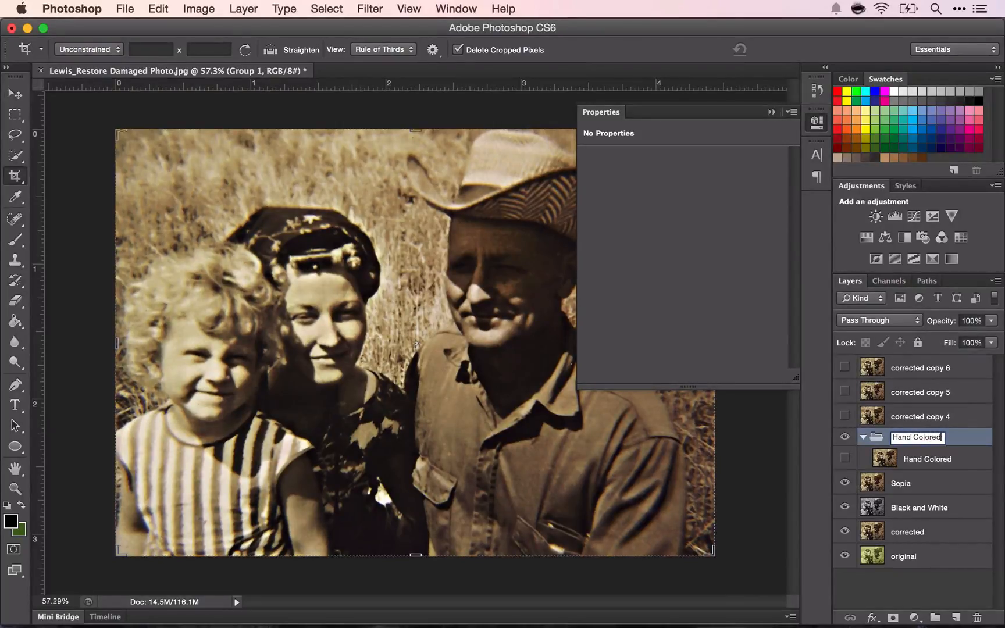
{"action": "key", "text": "Return"}
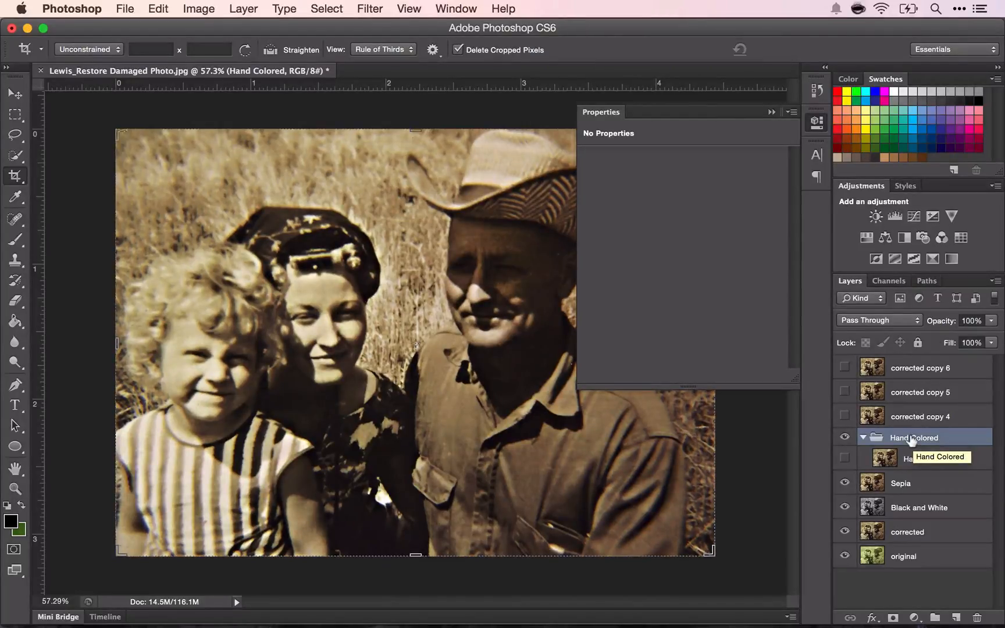
{"action": "left_click", "coordinate": [844, 458]}
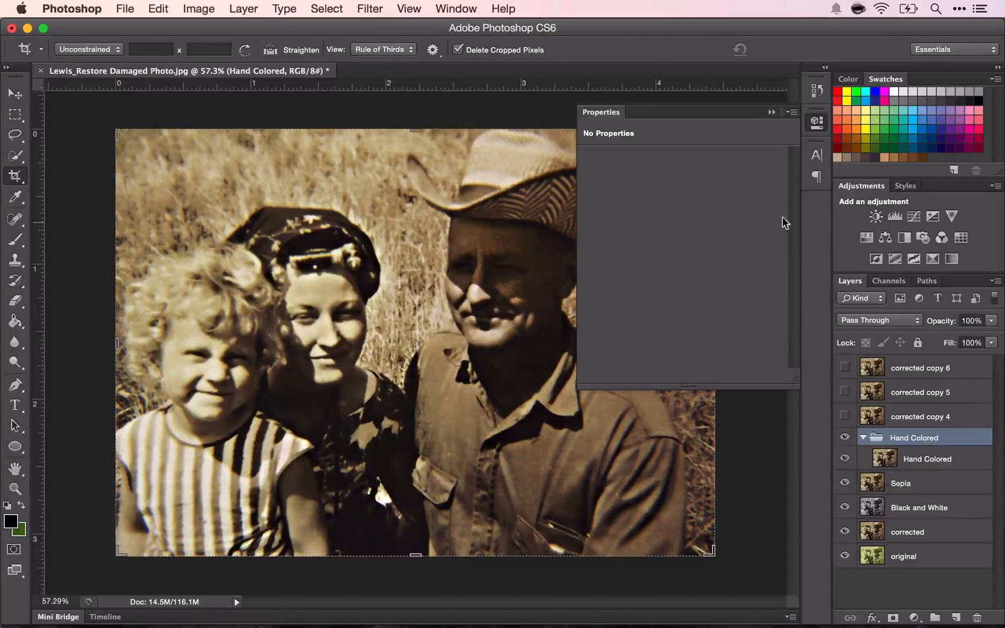
{"action": "left_click", "coordinate": [769, 111]}
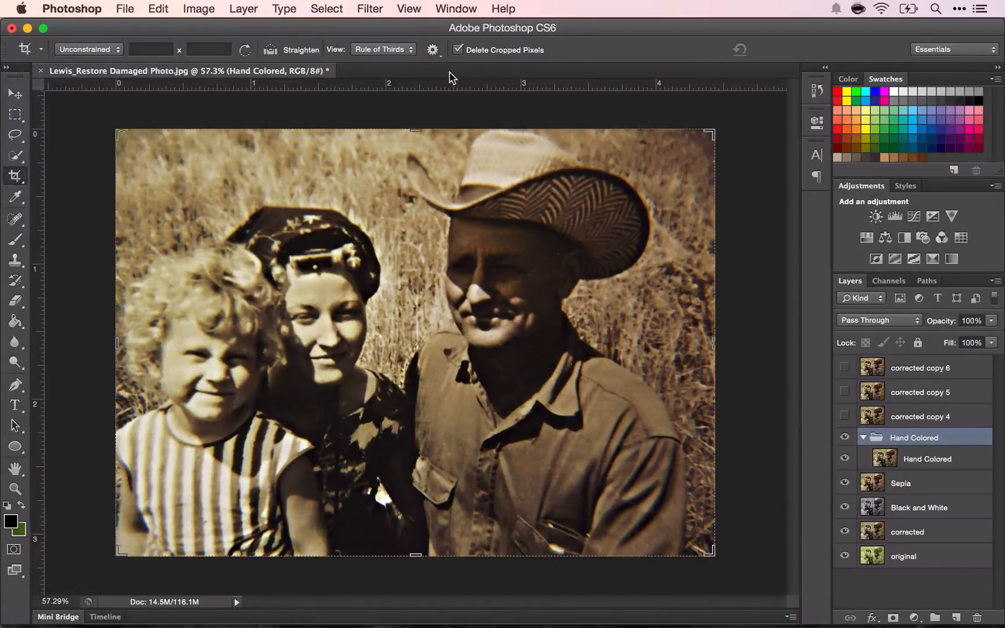
Try to select the woman's headscarf with the Quick Selection tool.
{"action": "left_click", "coordinate": [20, 157]}
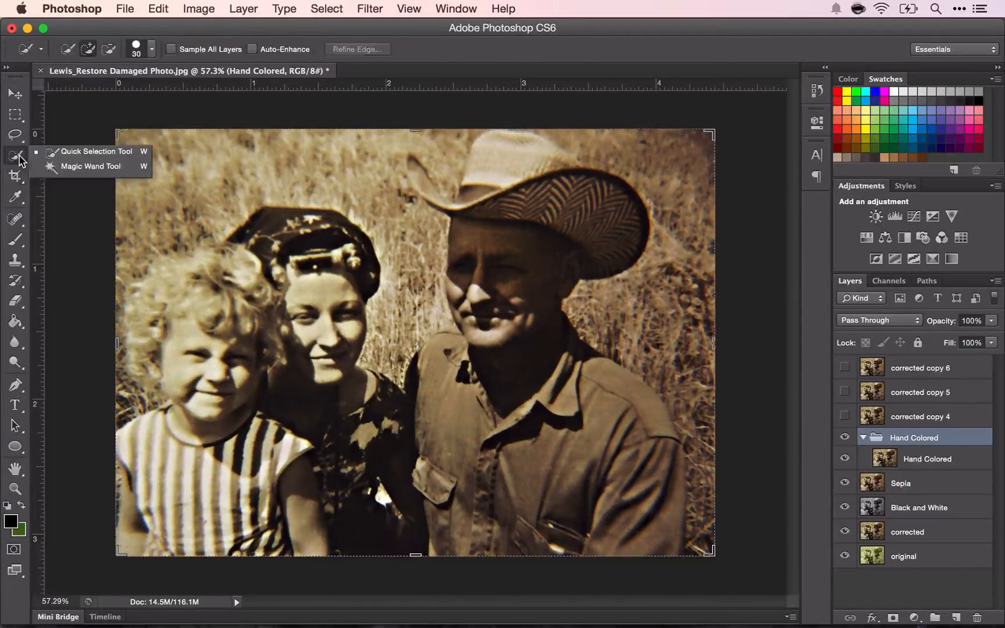
{"action": "left_click", "coordinate": [66, 154]}
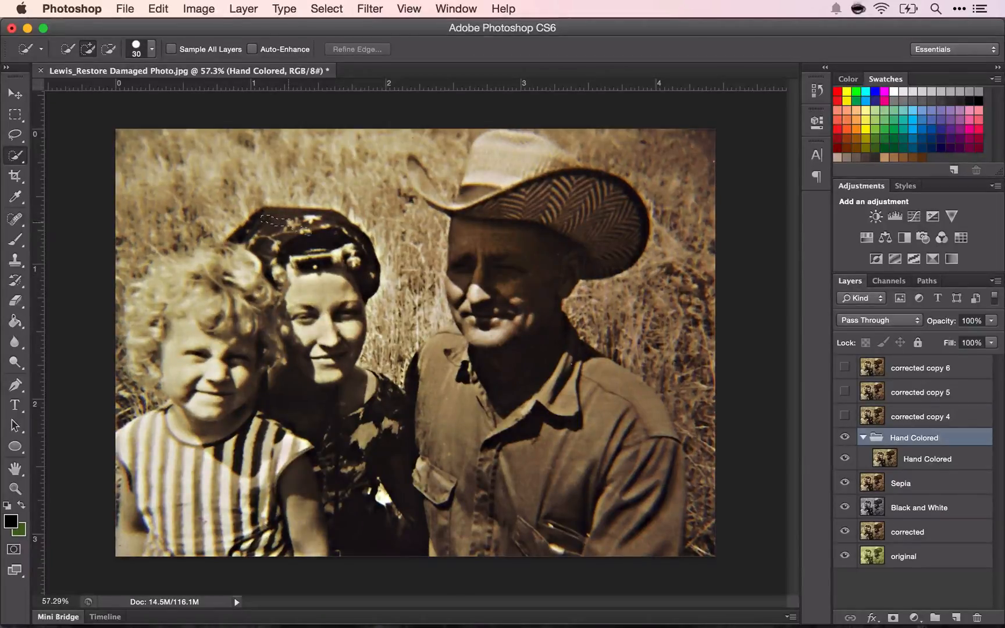
{"action": "mouse_move", "coordinate": [308, 228]}
{"action": "left_mouse_down"}
{"action": "mouse_move", "coordinate": [335, 225]}
{"action": "mouse_move", "coordinate": [323, 212]}
{"action": "mouse_move", "coordinate": [352, 228]}
{"action": "mouse_move", "coordinate": [366, 257]}
{"action": "mouse_move", "coordinate": [358, 286]}
{"action": "left_mouse_up"}
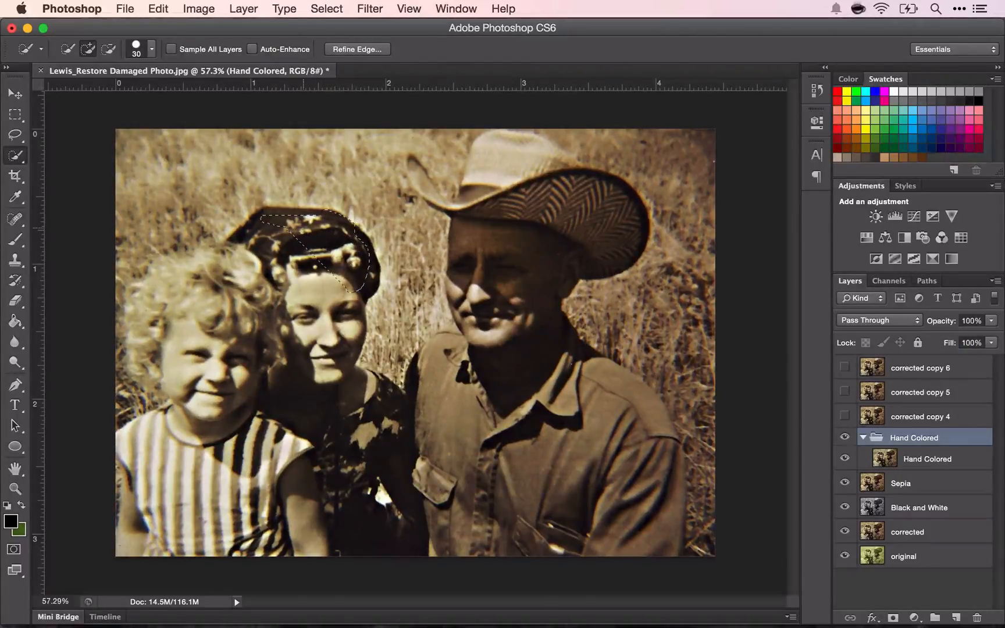
{"action": "left_click_drag", "start_coordinate": [304, 230], "coordinate": [277, 236]}
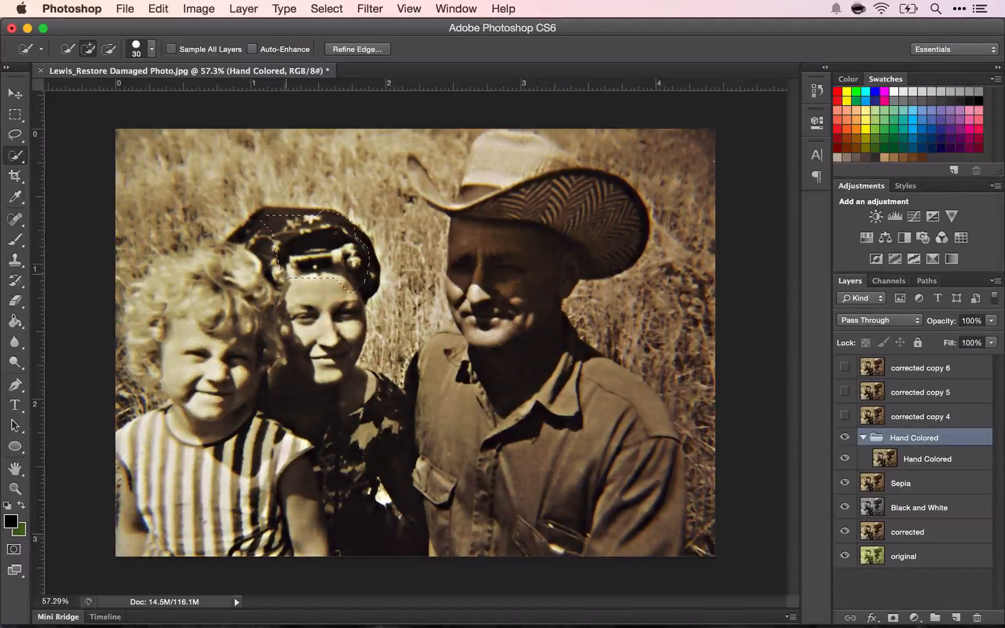
Clear the selection and reselect the woman's headscarf with the Hand Colored layer inside the group active.
{"action": "left_click", "coordinate": [909, 454]}
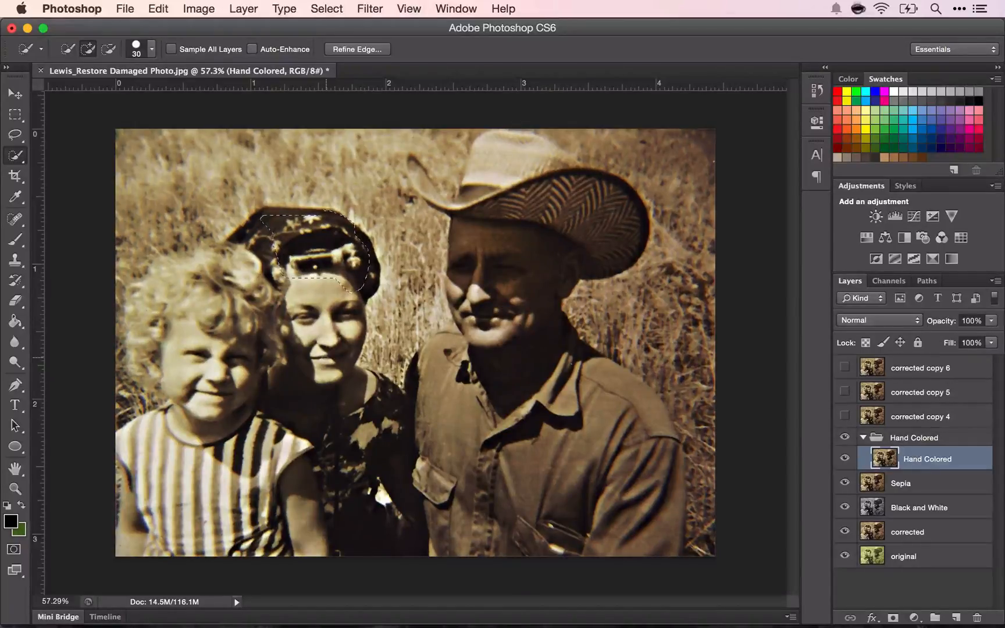
{"action": "key", "text": "super+d"}
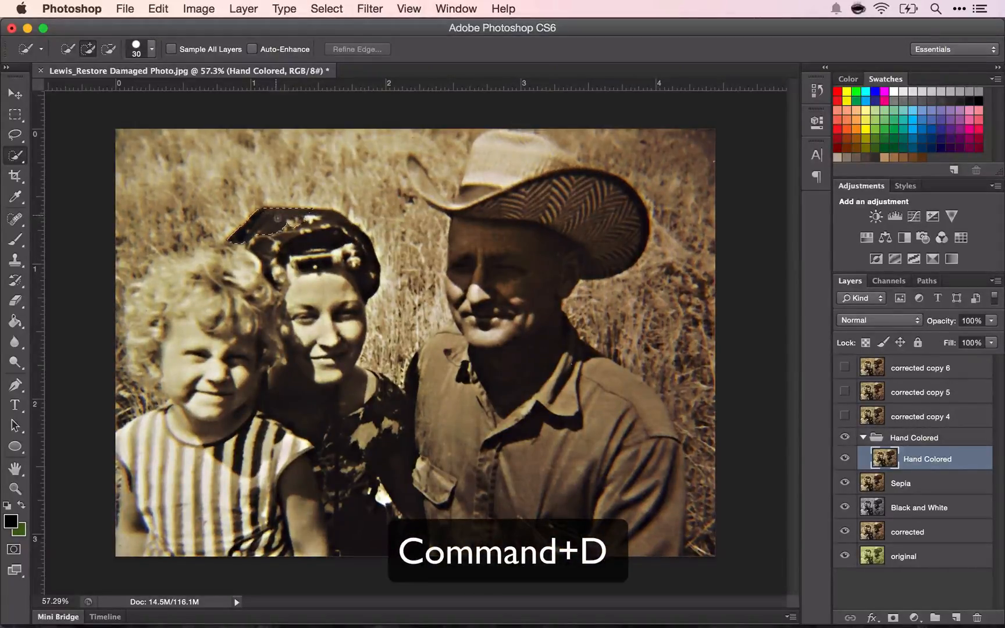
{"action": "mouse_move", "coordinate": [289, 223]}
{"action": "left_mouse_down"}
{"action": "mouse_move", "coordinate": [325, 222]}
{"action": "mouse_move", "coordinate": [358, 236]}
{"action": "mouse_move", "coordinate": [358, 249]}
{"action": "left_mouse_up"}
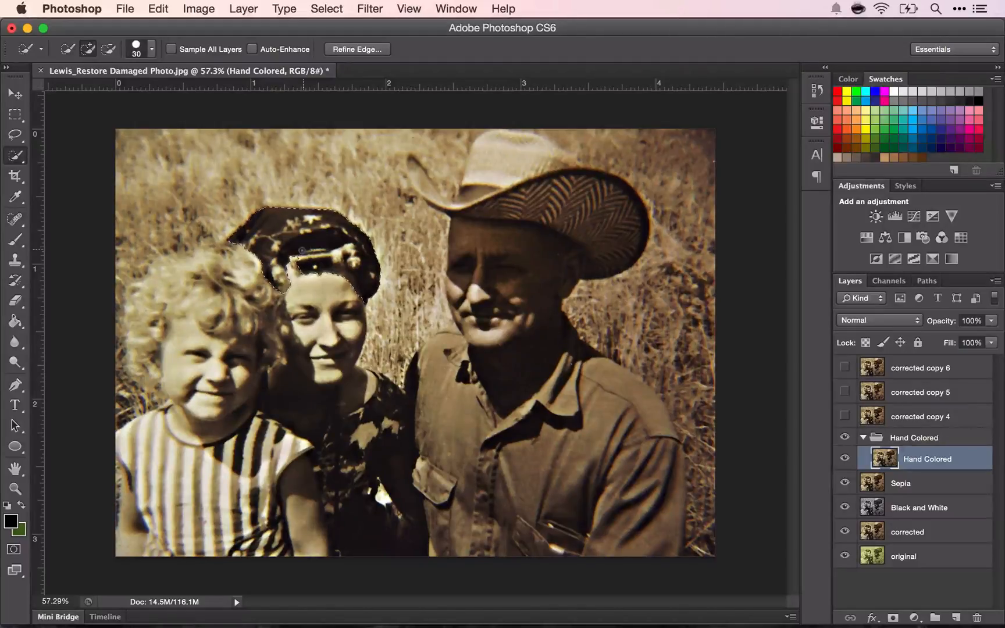
Subtract the woman's dark hair roll, hair ornament and the hair above her forehead from the headscarf selection.
{"action": "key", "text": "alt"}
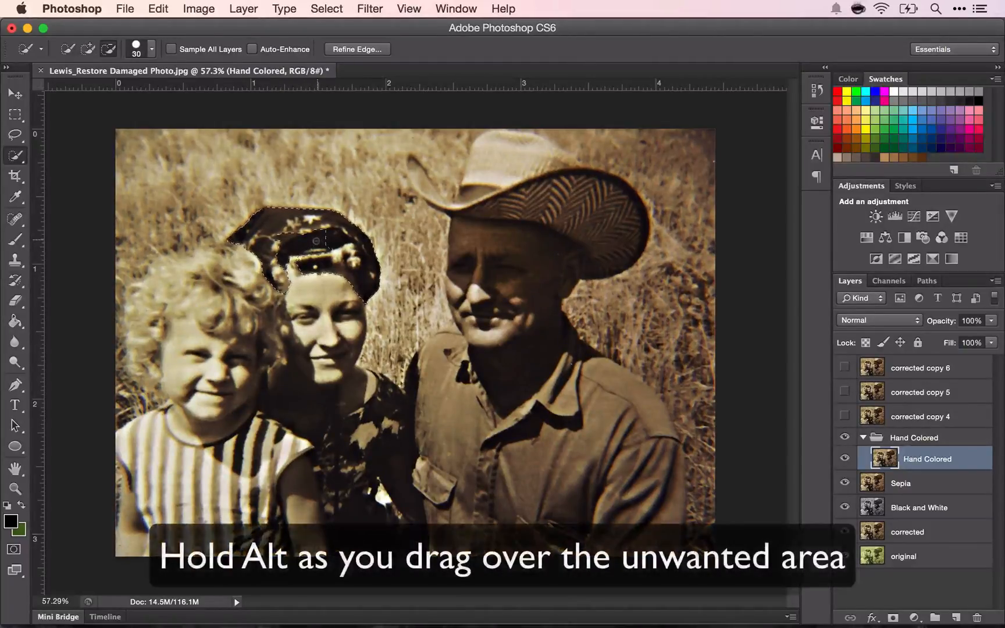
{"action": "left_click_drag", "start_coordinate": [316, 241], "coordinate": [323, 246]}
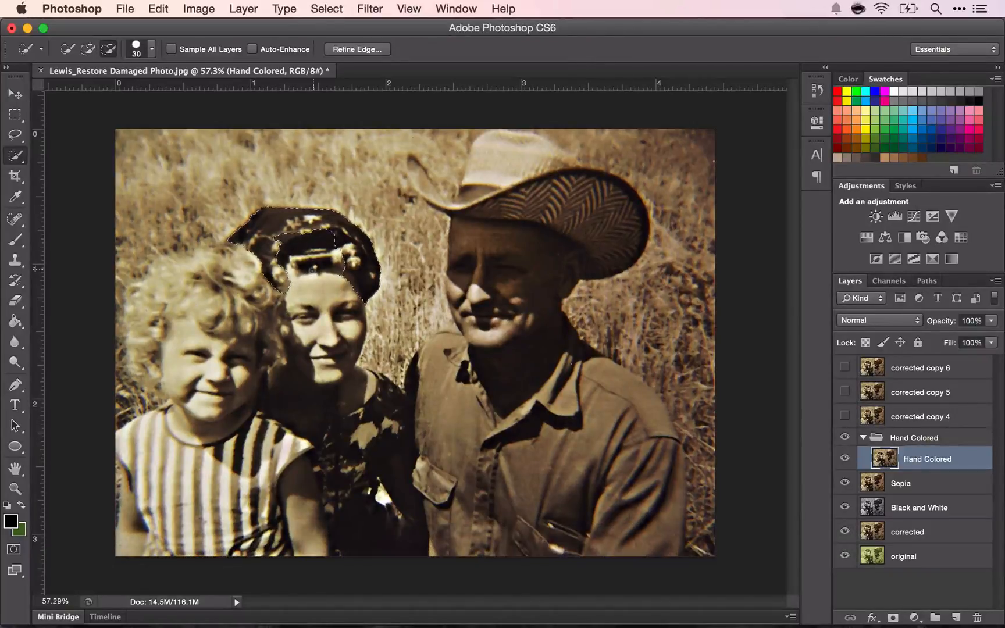
{"action": "scroll", "coordinate": [314, 275], "scroll_direction": "up", "scroll_amount": 5}
{"action": "scroll", "coordinate": [307, 275], "scroll_direction": "up", "scroll_amount": 1}
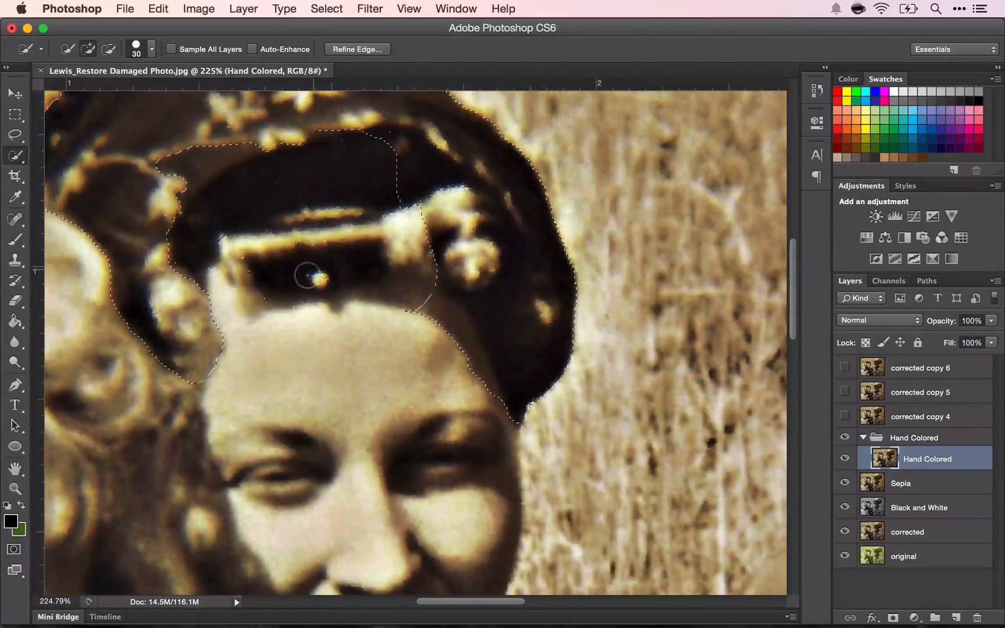
{"action": "key", "text": "alt"}
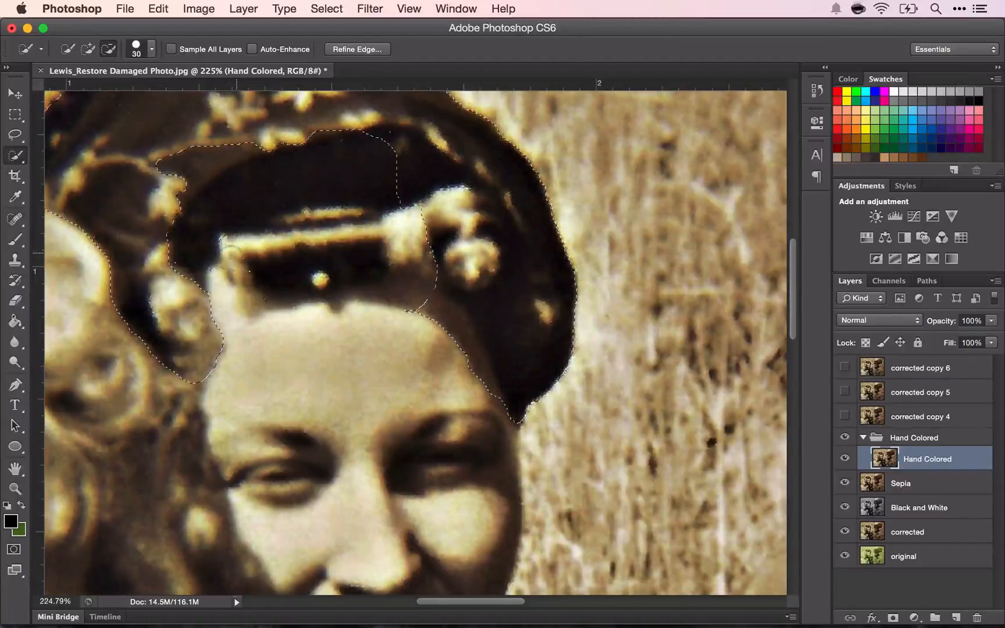
{"action": "mouse_move", "coordinate": [239, 264]}
{"action": "left_mouse_down"}
{"action": "mouse_move", "coordinate": [285, 285]}
{"action": "mouse_move", "coordinate": [386, 262]}
{"action": "left_mouse_up"}
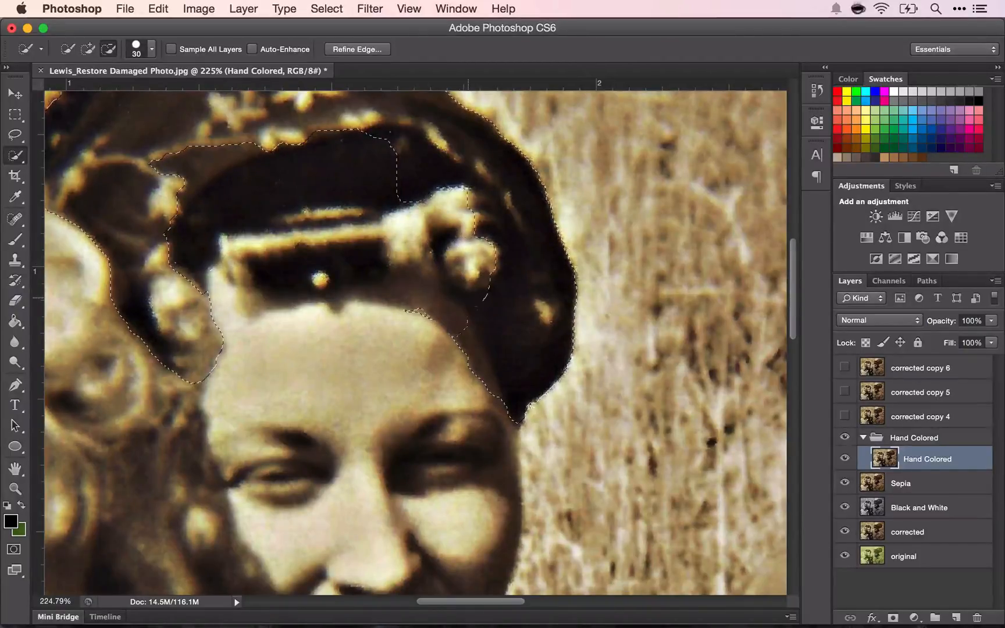
{"action": "mouse_move", "coordinate": [474, 310]}
{"action": "left_mouse_down"}
{"action": "mouse_move", "coordinate": [478, 317]}
{"action": "mouse_move", "coordinate": [489, 295]}
{"action": "left_mouse_up"}
{"action": "left_click_drag", "start_coordinate": [459, 202], "coordinate": [471, 214]}
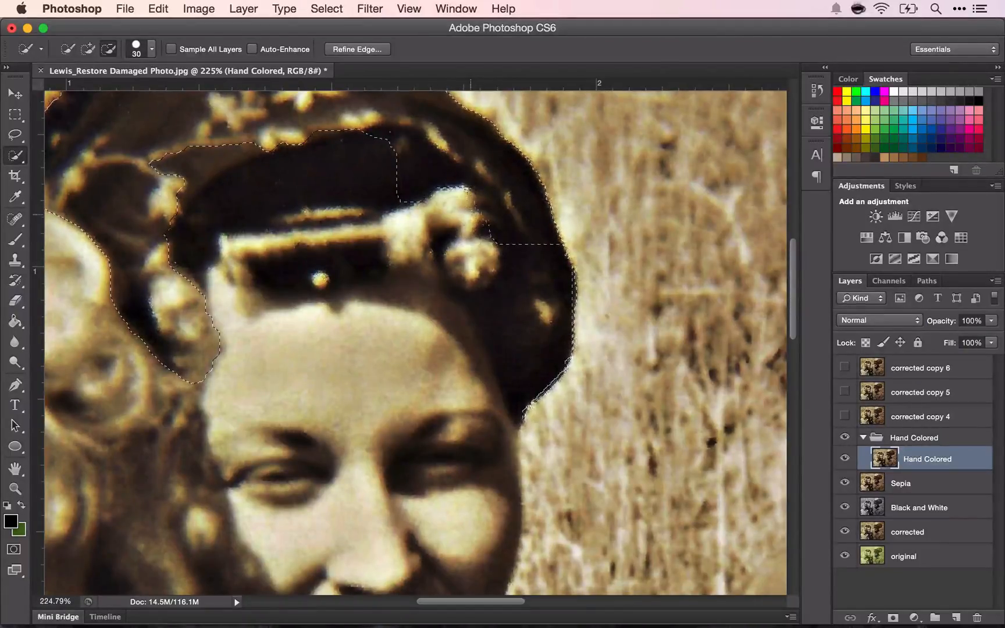
Add the missing scarf areas along its front edge to the selection and subtract the hair beside the girl's curls.
{"action": "left_click_drag", "start_coordinate": [405, 172], "coordinate": [381, 158]}
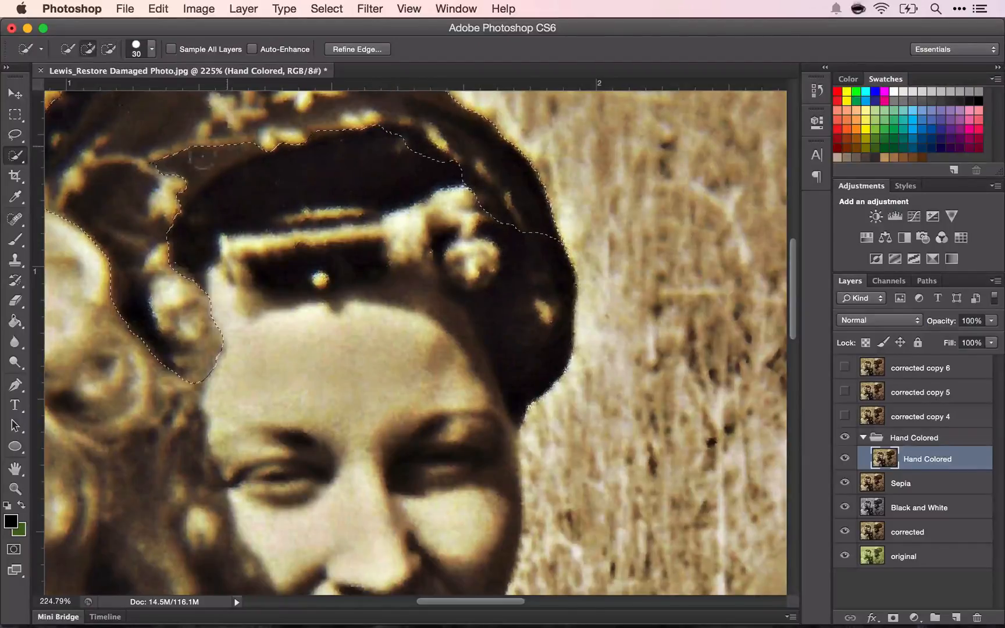
{"action": "left_click_drag", "start_coordinate": [183, 163], "coordinate": [196, 160]}
{"action": "key", "text": "alt"}
{"action": "mouse_move", "coordinate": [177, 303]}
{"action": "left_mouse_down"}
{"action": "mouse_move", "coordinate": [164, 294]}
{"action": "mouse_move", "coordinate": [140, 337]}
{"action": "left_mouse_up"}
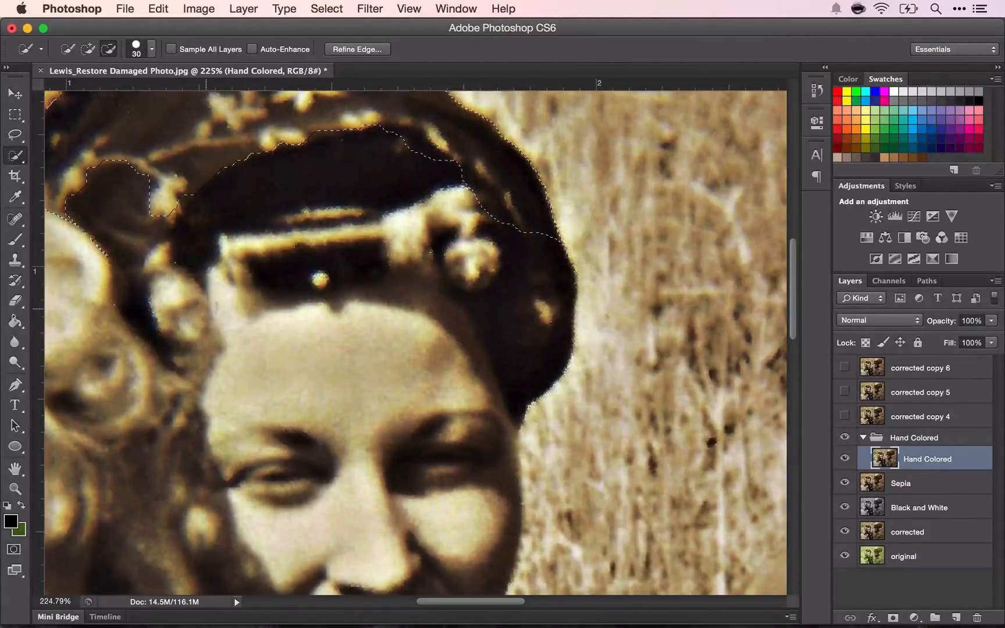
{"action": "left_click_drag", "start_coordinate": [130, 218], "coordinate": [135, 223]}
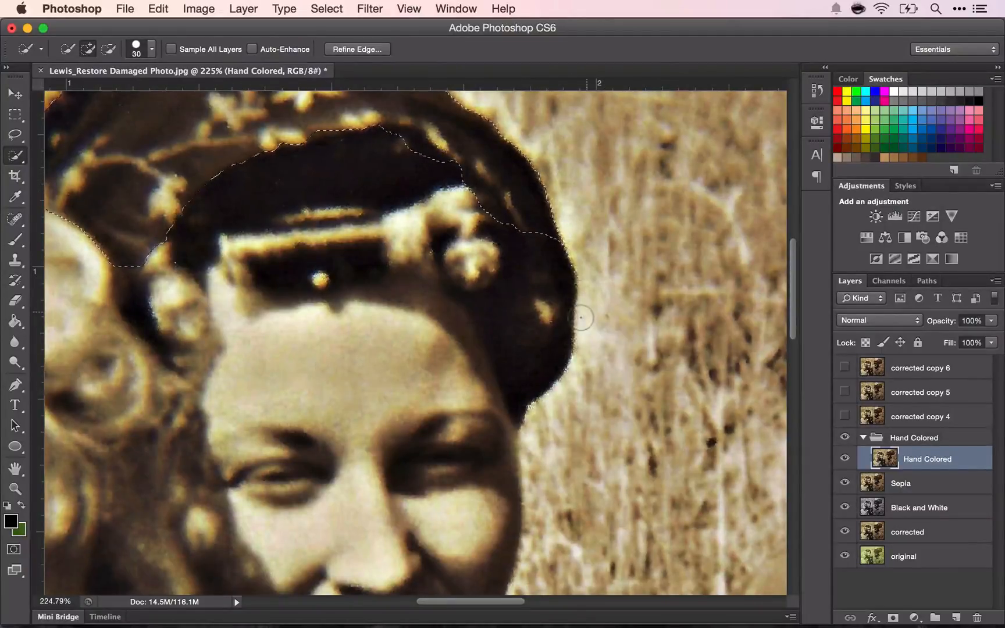
Add a purple (#8e42a1) Solid Color fill layer over the selected headscarf and set its blend mode to Color.
{"action": "scroll", "coordinate": [580, 317], "scroll_direction": "up", "scroll_amount": 5}
{"action": "scroll", "coordinate": [581, 318], "scroll_direction": "left", "scroll_amount": 7}
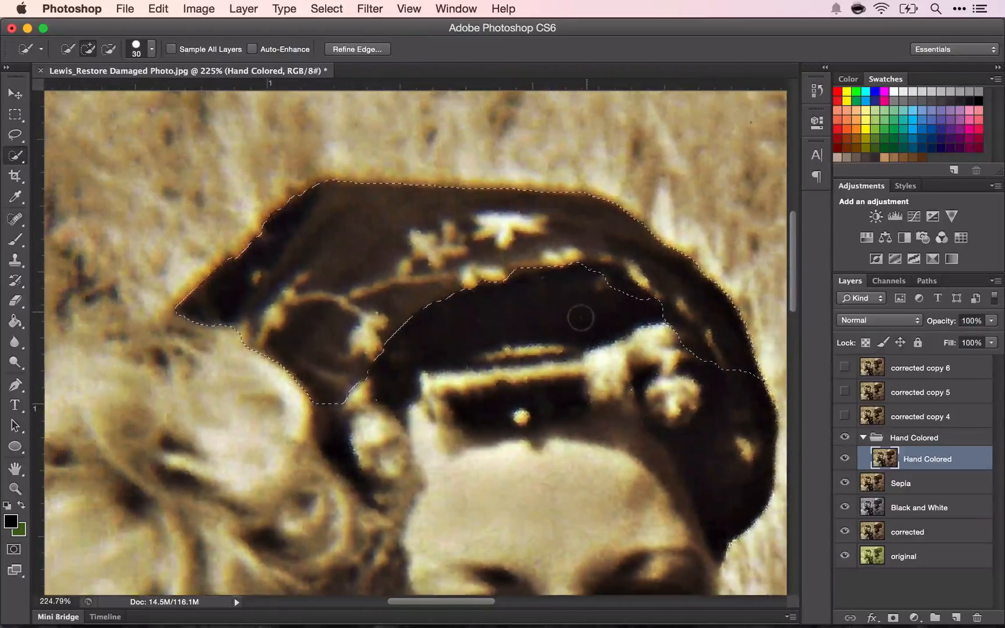
{"action": "scroll", "coordinate": [580, 318], "scroll_direction": "right", "scroll_amount": 2}
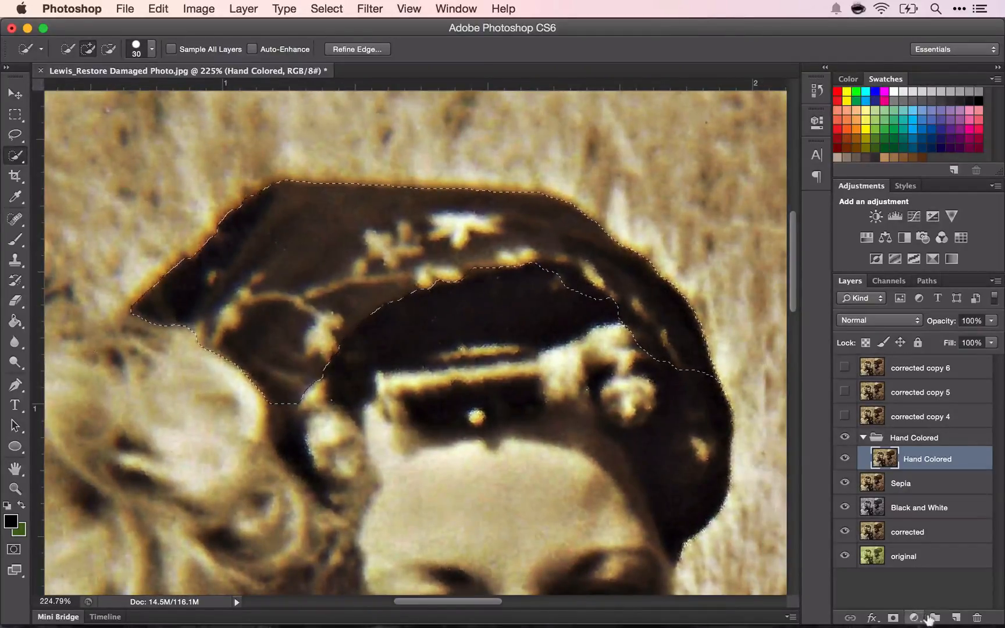
{"action": "left_click", "coordinate": [916, 618]}
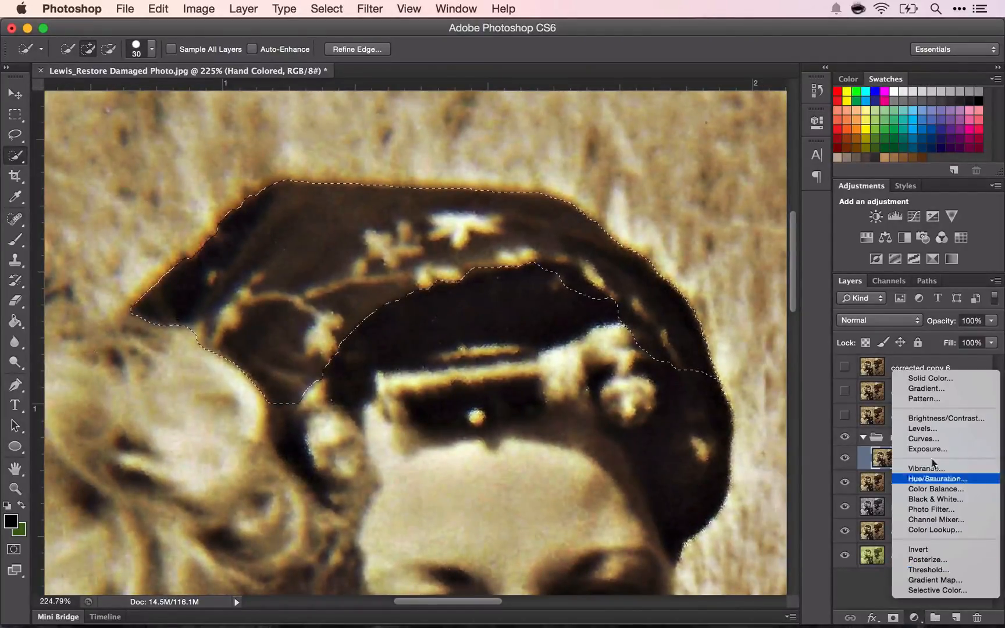
{"action": "left_click", "coordinate": [949, 379]}
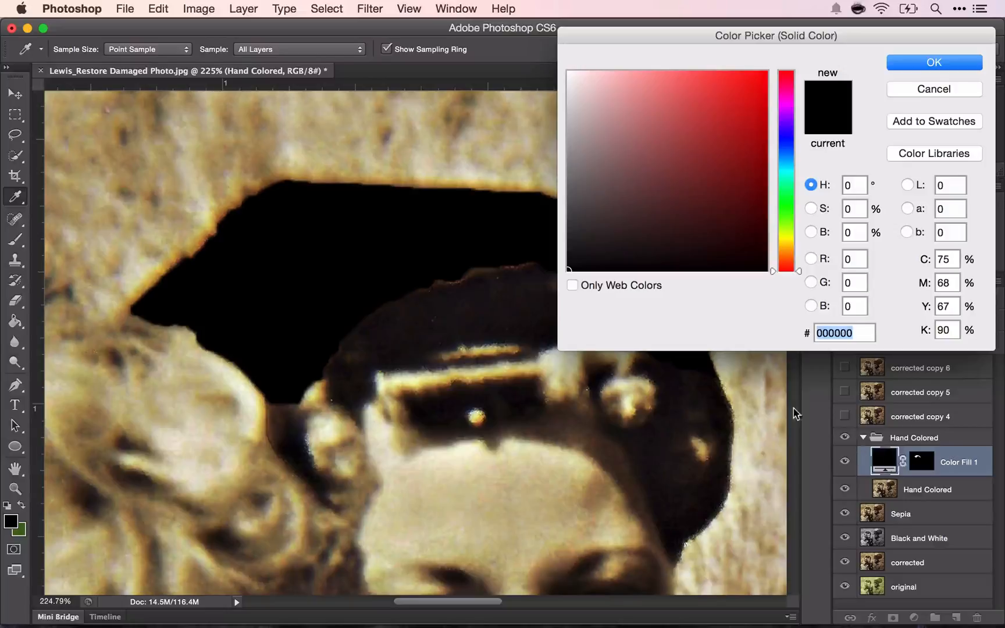
{"action": "left_click", "coordinate": [789, 111]}
{"action": "left_click", "coordinate": [702, 127]}
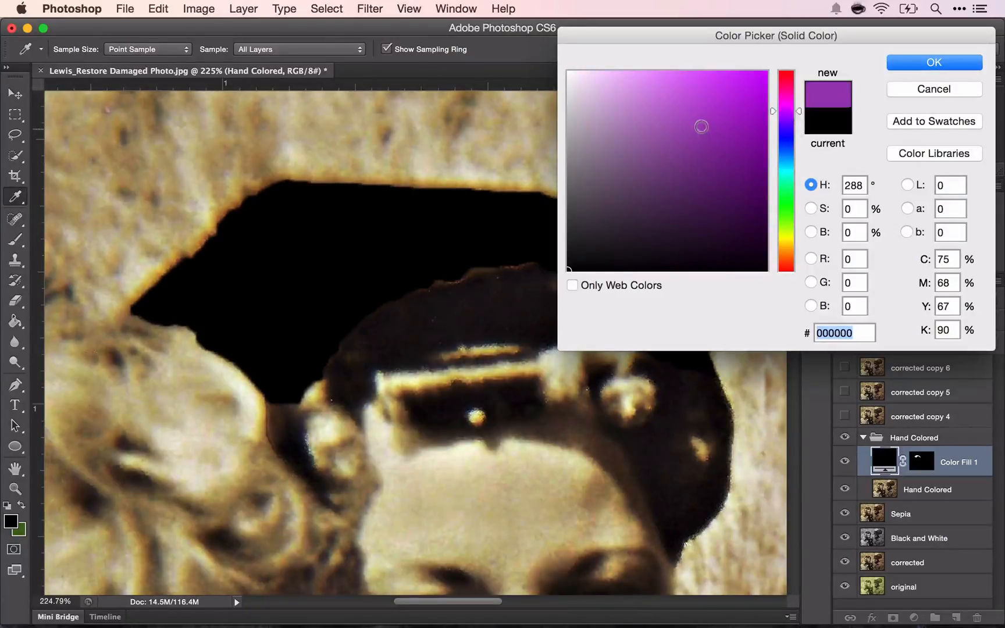
{"action": "left_click", "coordinate": [685, 144]}
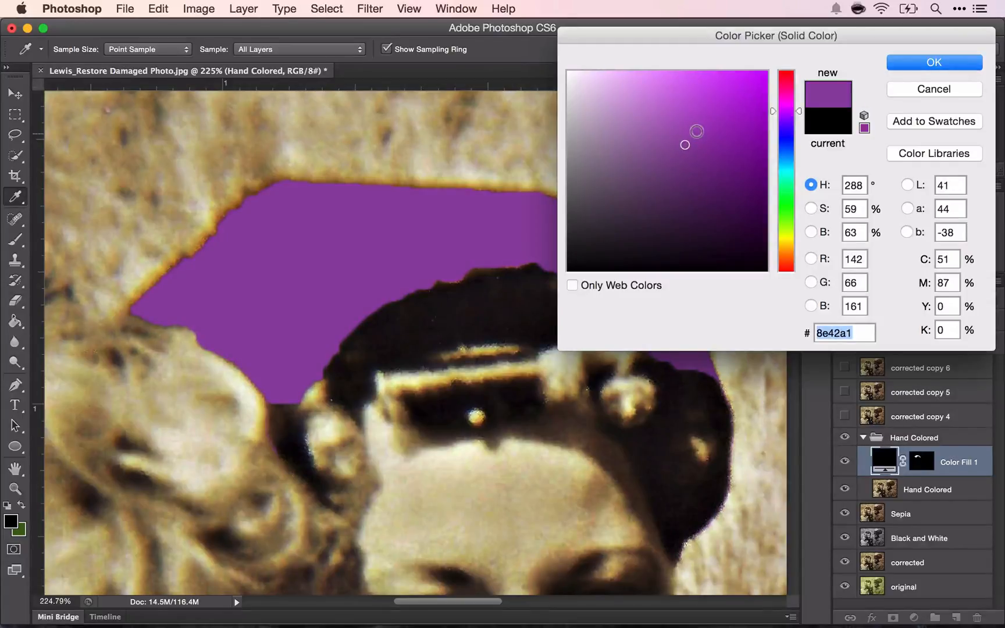
{"action": "left_click", "coordinate": [946, 61]}
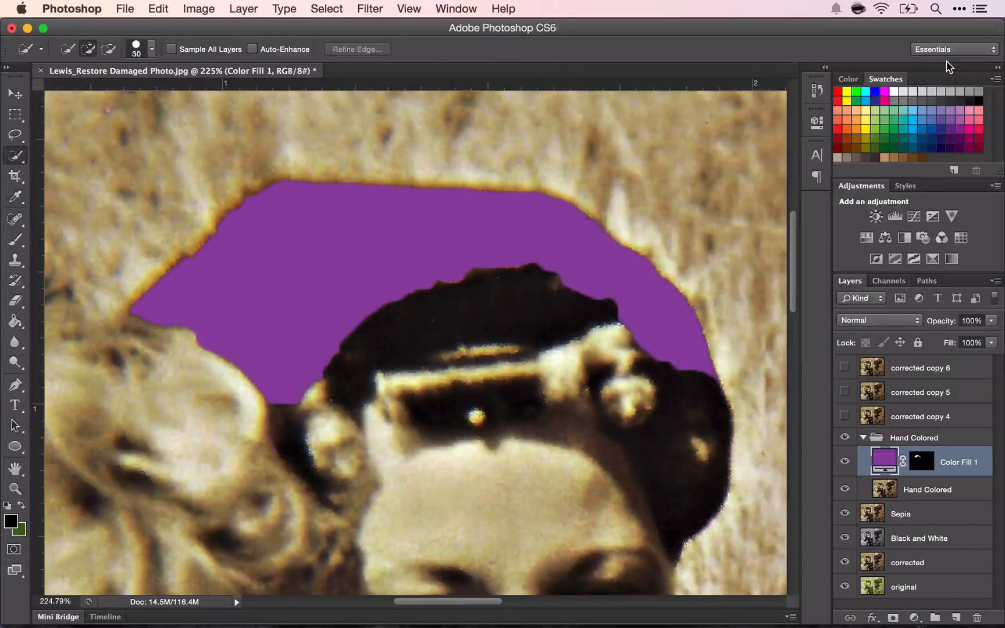
{"action": "left_click", "coordinate": [882, 320]}
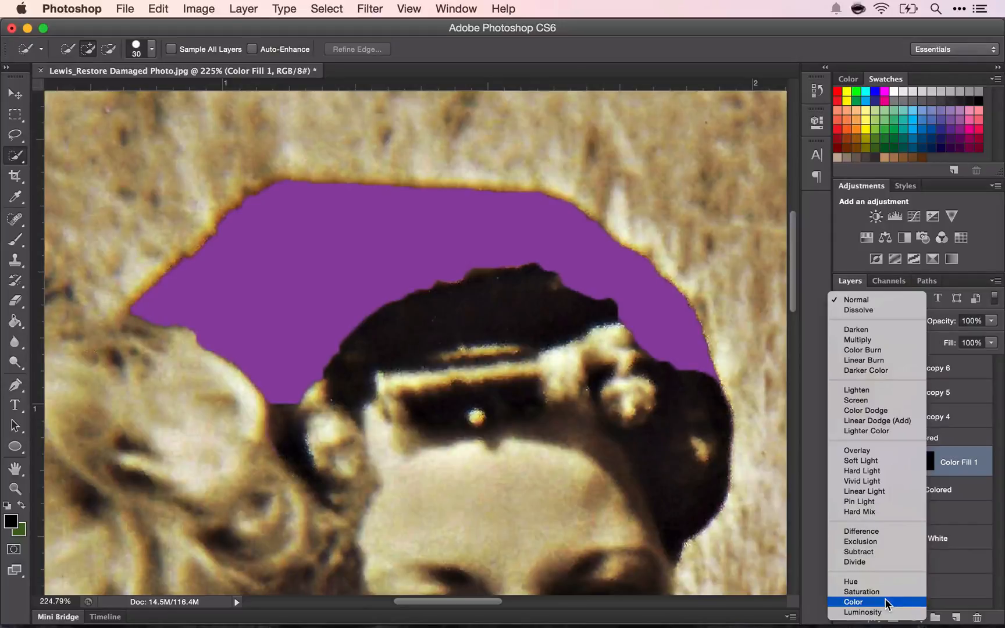
{"action": "left_click", "coordinate": [885, 602]}
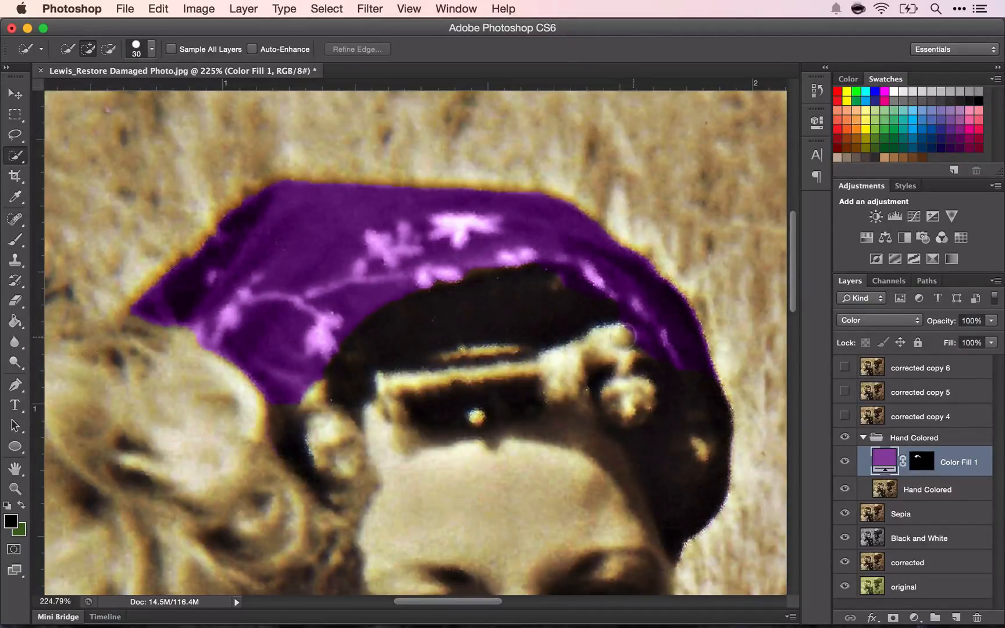
Paint white with a size 40 brush on the purple fill layer's mask to extend the color along the scarf's lower edge opposite the girl.
{"action": "left_click", "coordinate": [920, 464]}
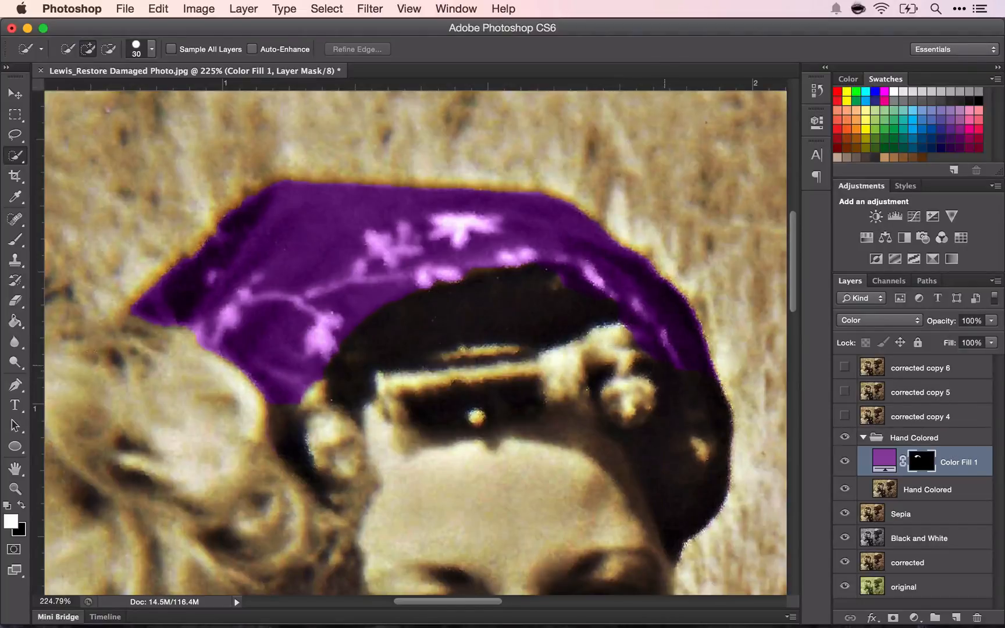
{"action": "left_click", "coordinate": [16, 245]}
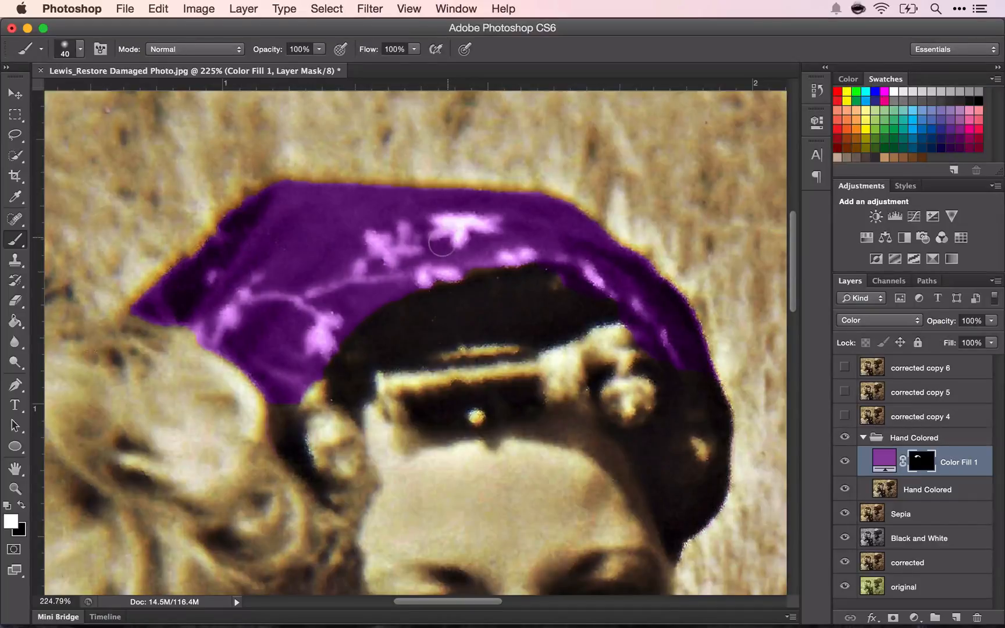
{"action": "left_click", "coordinate": [22, 508]}
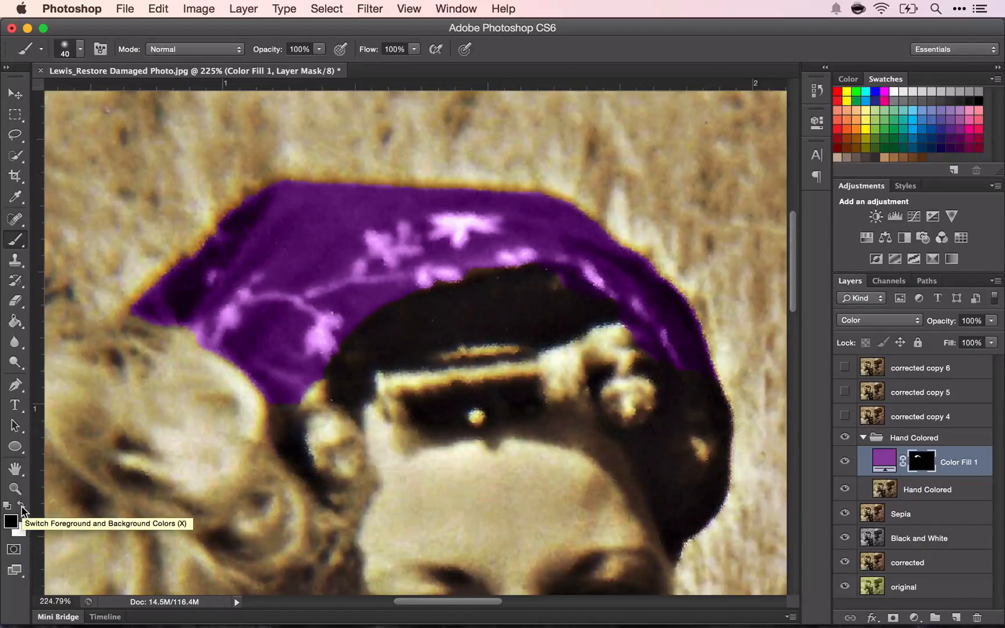
{"action": "key", "text": "x"}
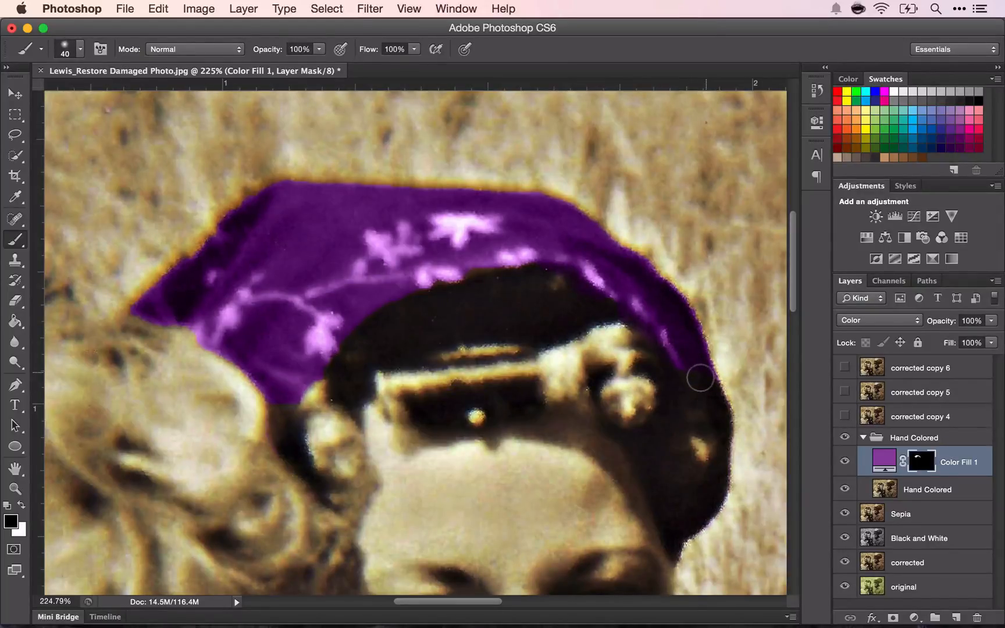
{"action": "key", "text": "x"}
{"action": "left_click_drag", "start_coordinate": [700, 378], "coordinate": [680, 371]}
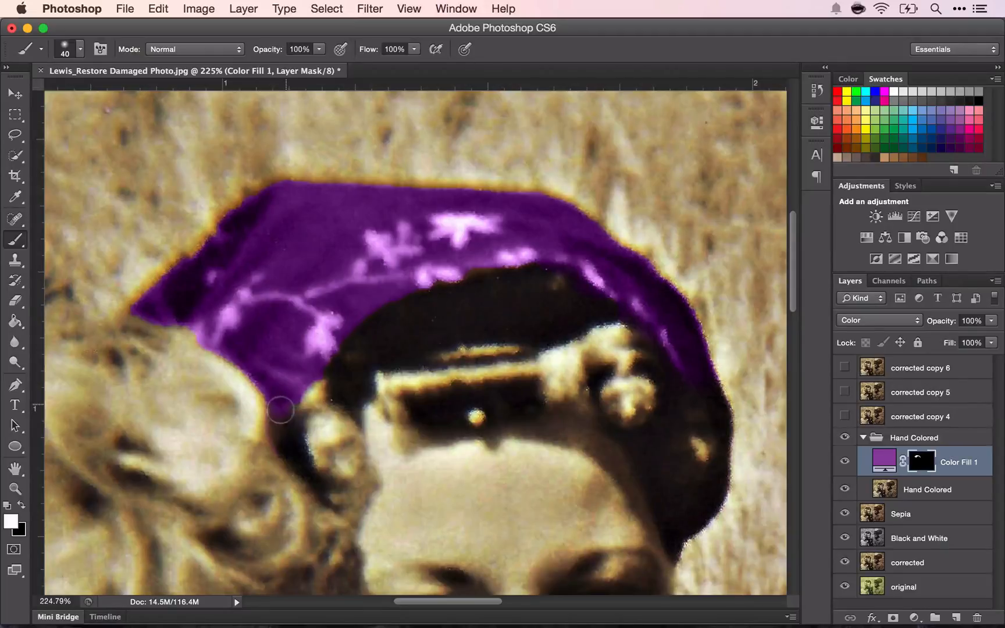
Extend the purple into the scarf's narrow tip beside the girl's curls with a smaller brush, and enlarge the brush to 80.
{"action": "key", "text": "bracketleft"}
{"action": "key", "text": "bracketleft"}
{"action": "key", "text": "bracketleft"}
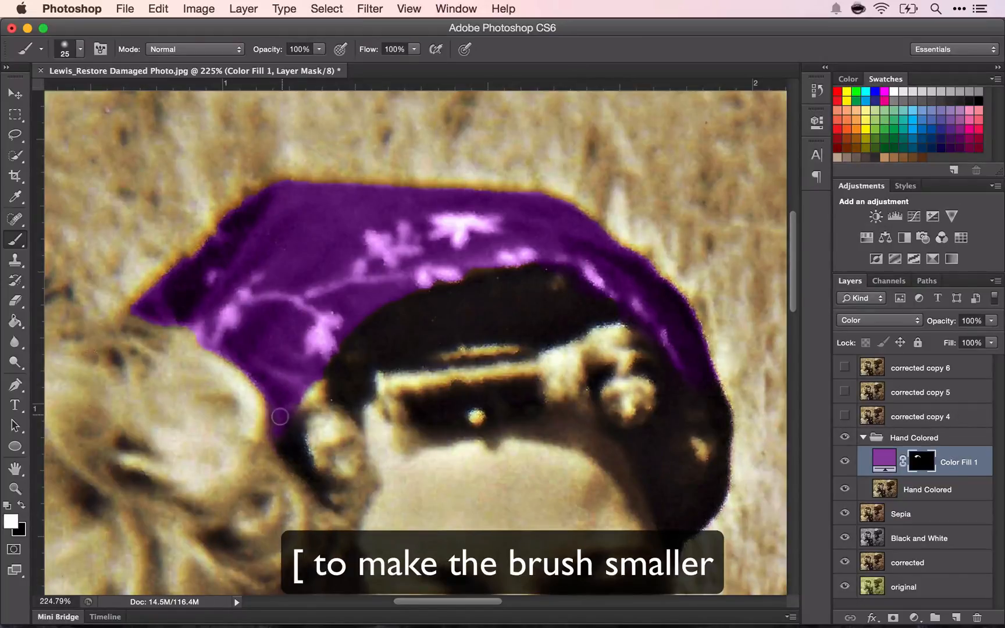
{"action": "key", "text": "bracketright"}
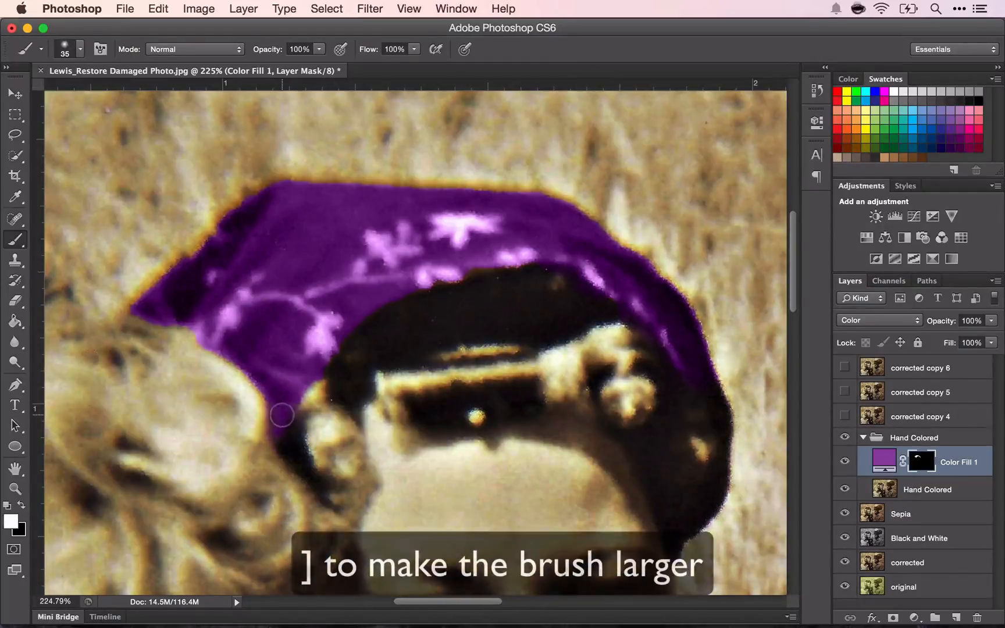
{"action": "key", "text": "bracketright"}
{"action": "key", "text": "bracketright"}
{"action": "key", "text": "bracketright"}
{"action": "key", "text": "bracketright"}
{"action": "key", "text": "bracketright"}
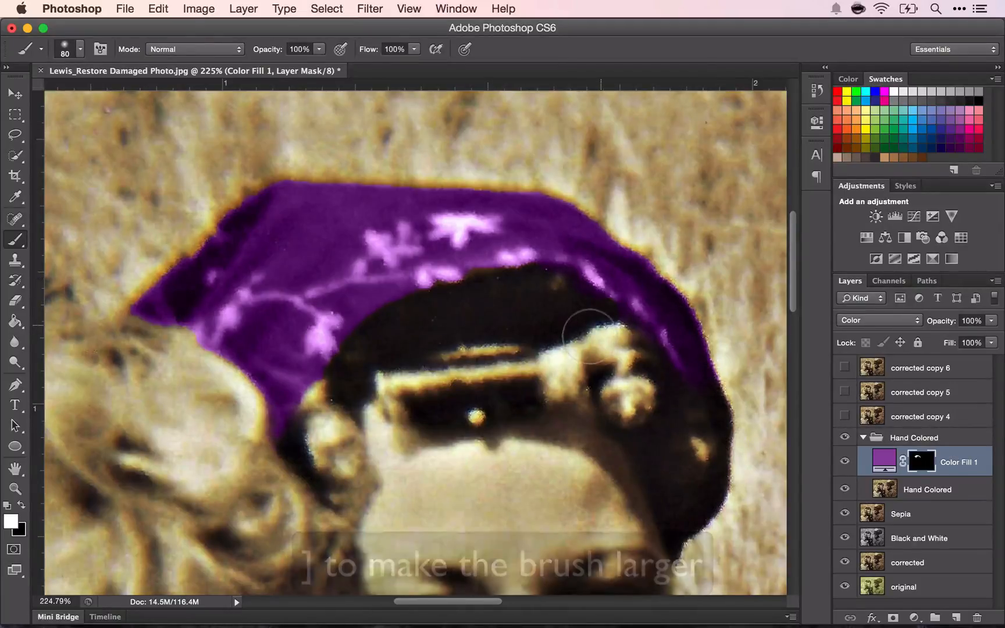
Rename the purple fill layer as Scarf.
{"action": "scroll", "coordinate": [601, 319], "scroll_direction": "down", "scroll_amount": 3}
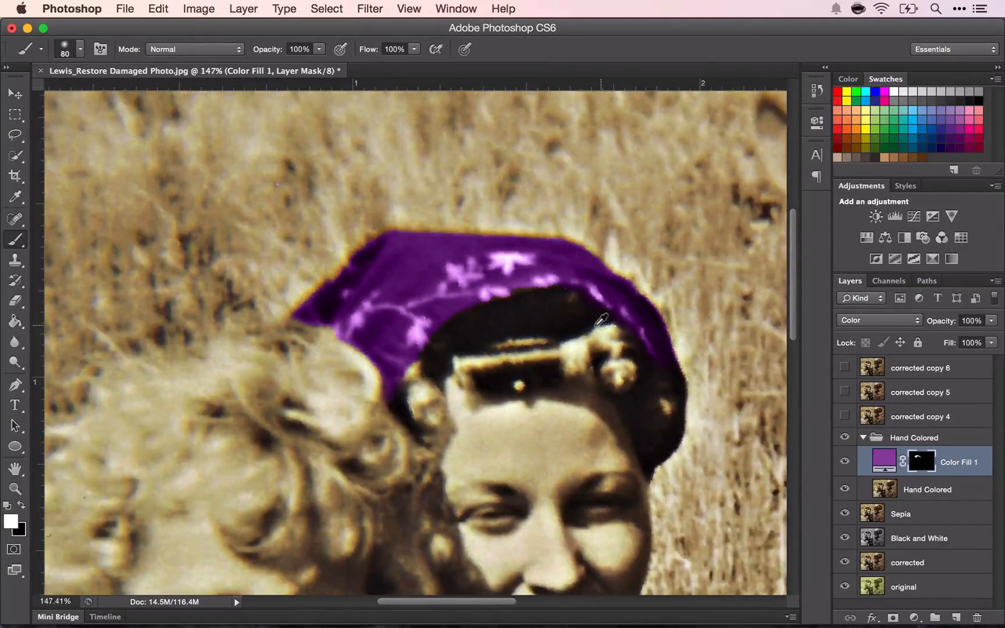
{"action": "scroll", "coordinate": [601, 320], "scroll_direction": "down", "scroll_amount": 3}
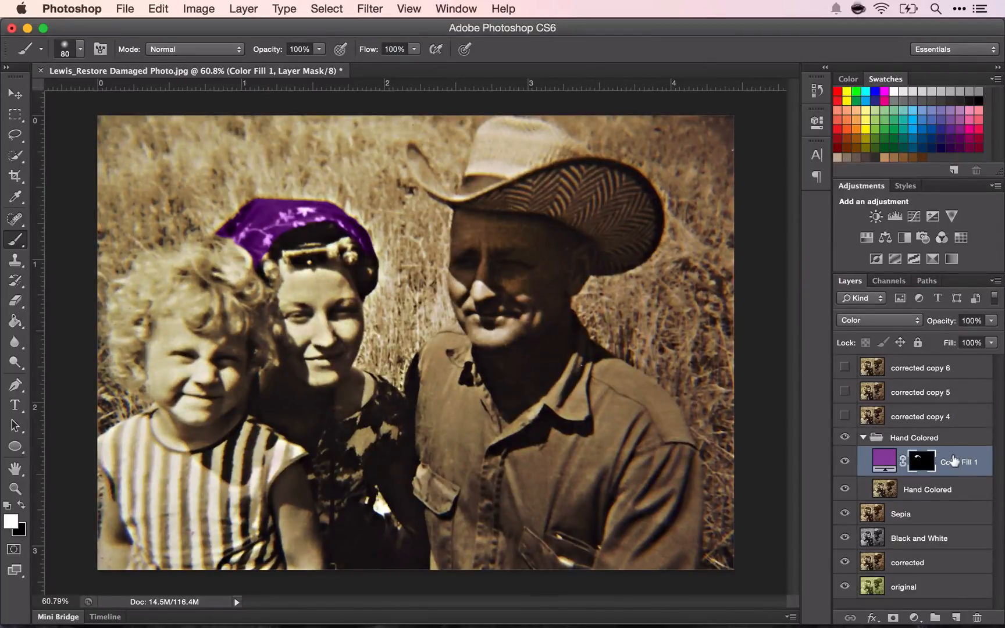
{"action": "double_click", "coordinate": [957, 463]}
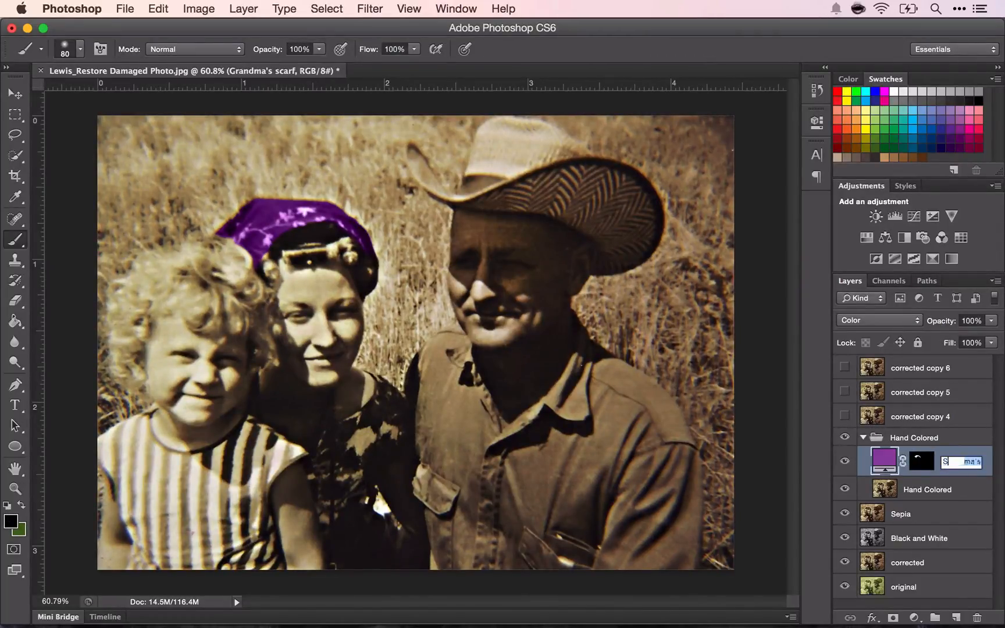
{"action": "type", "text": "Scarf"}
{"action": "key", "text": "Return"}
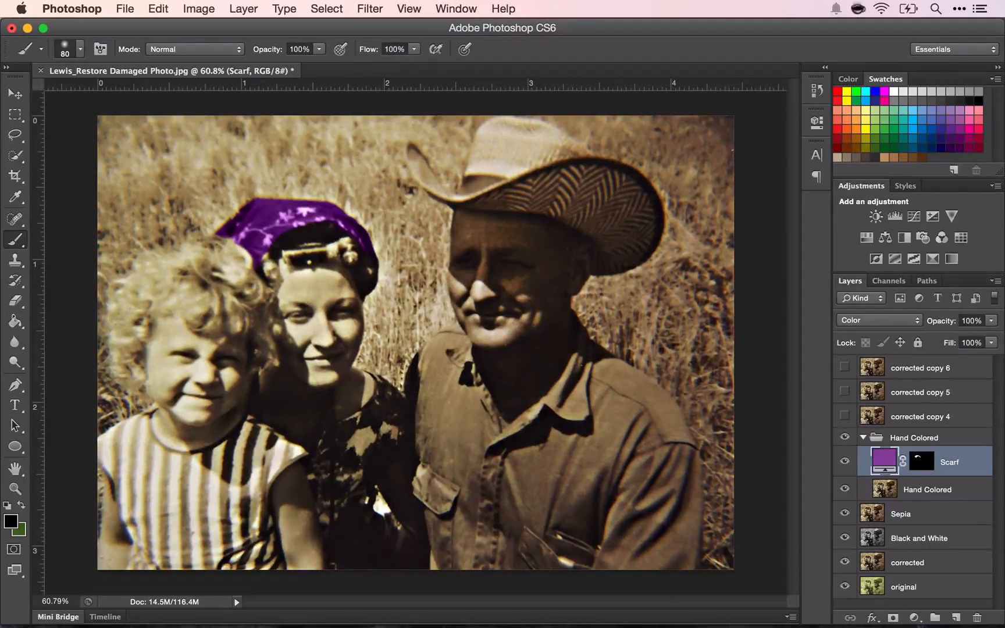